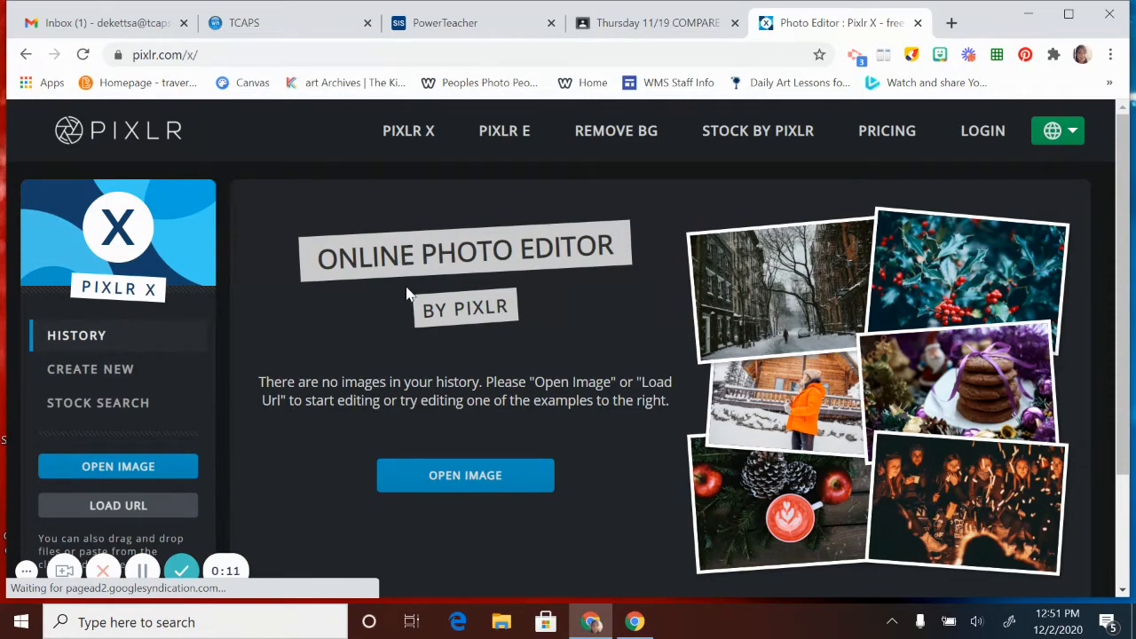
Open the mogwaihike photo from the Downloads folder for editing.
{"action": "left_click", "coordinate": [477, 475]}
{"action": "left_click", "coordinate": [337, 165]}
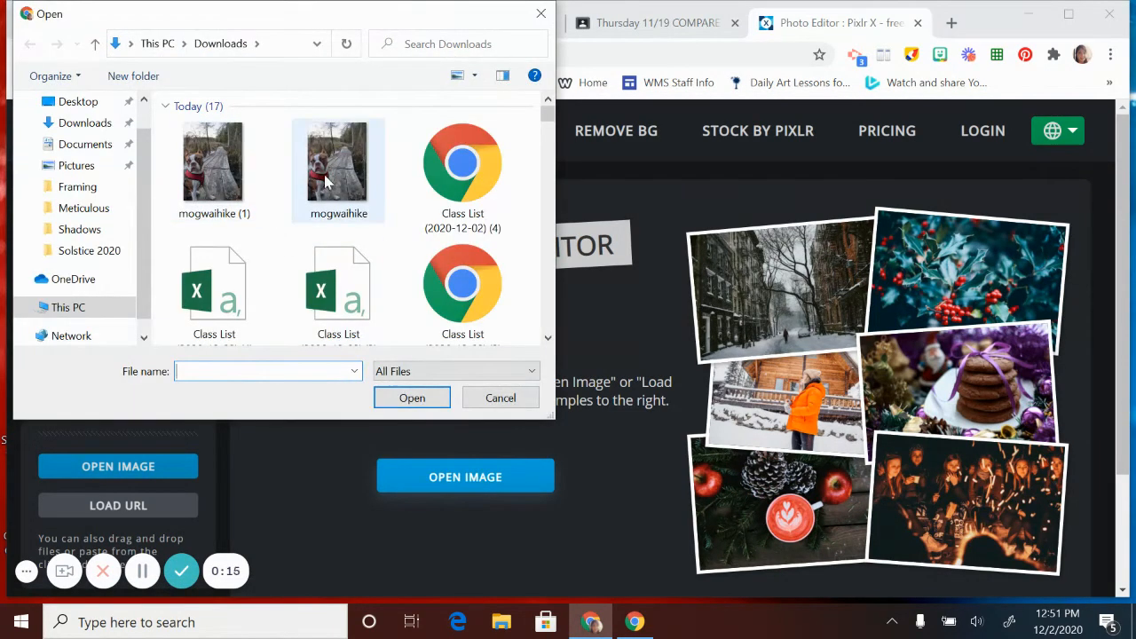
{"action": "double_click", "coordinate": [337, 166]}
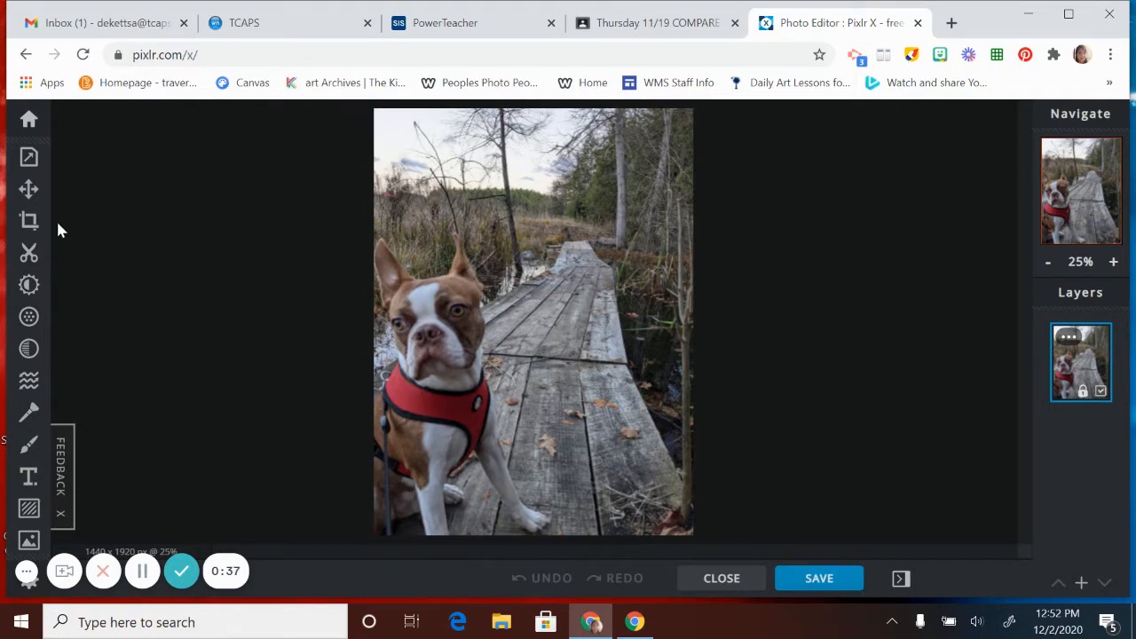
Distort the thin branches in the photo's upper-left sky using the Liquify Push tool with a size of 234 px.
{"action": "left_click", "coordinate": [29, 381]}
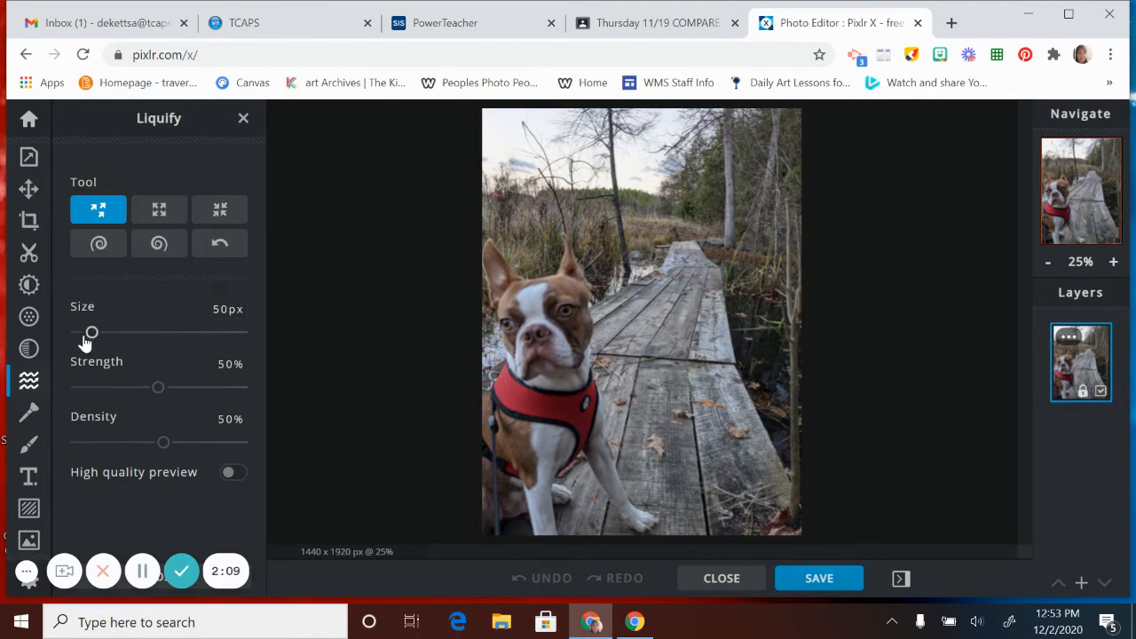
{"action": "left_click_drag", "start_coordinate": [91, 334], "coordinate": [152, 343]}
{"action": "mouse_move", "coordinate": [517, 151]}
{"action": "left_mouse_down"}
{"action": "mouse_move", "coordinate": [580, 145]}
{"action": "mouse_move", "coordinate": [521, 181]}
{"action": "mouse_move", "coordinate": [566, 172]}
{"action": "mouse_move", "coordinate": [549, 186]}
{"action": "mouse_move", "coordinate": [511, 206]}
{"action": "left_mouse_up"}
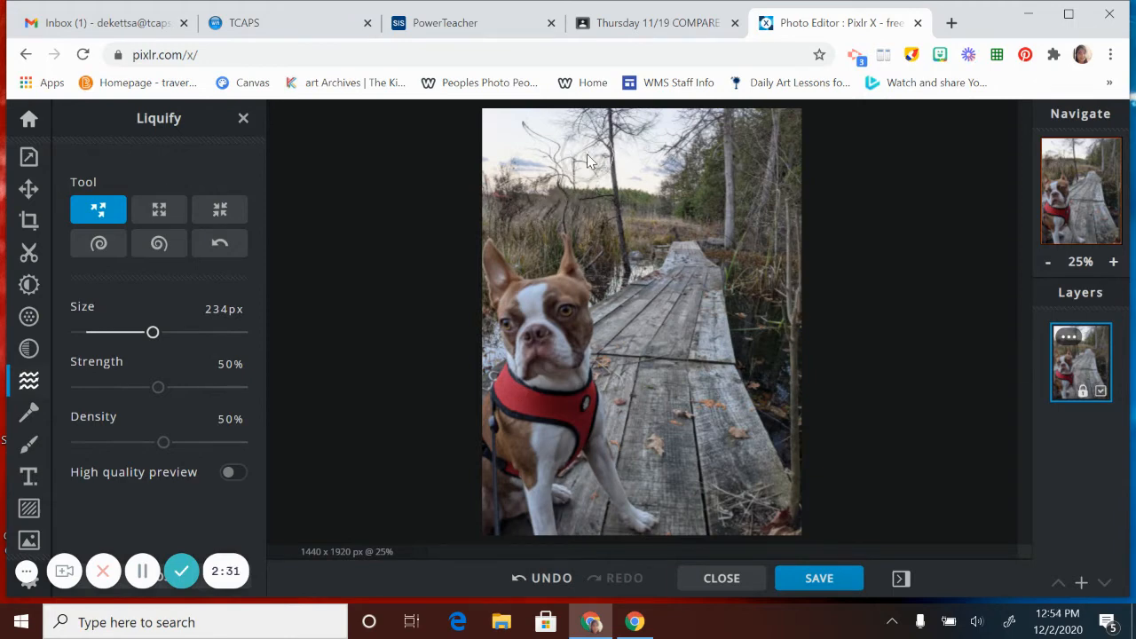
Set the Liquify strength to 80% and density to 81%, and push the background tree trunks into wavy shapes.
{"action": "left_click_drag", "start_coordinate": [158, 387], "coordinate": [209, 395]}
{"action": "mouse_move", "coordinate": [613, 156]}
{"action": "left_mouse_down"}
{"action": "mouse_move", "coordinate": [625, 149]}
{"action": "mouse_move", "coordinate": [634, 175]}
{"action": "left_mouse_up"}
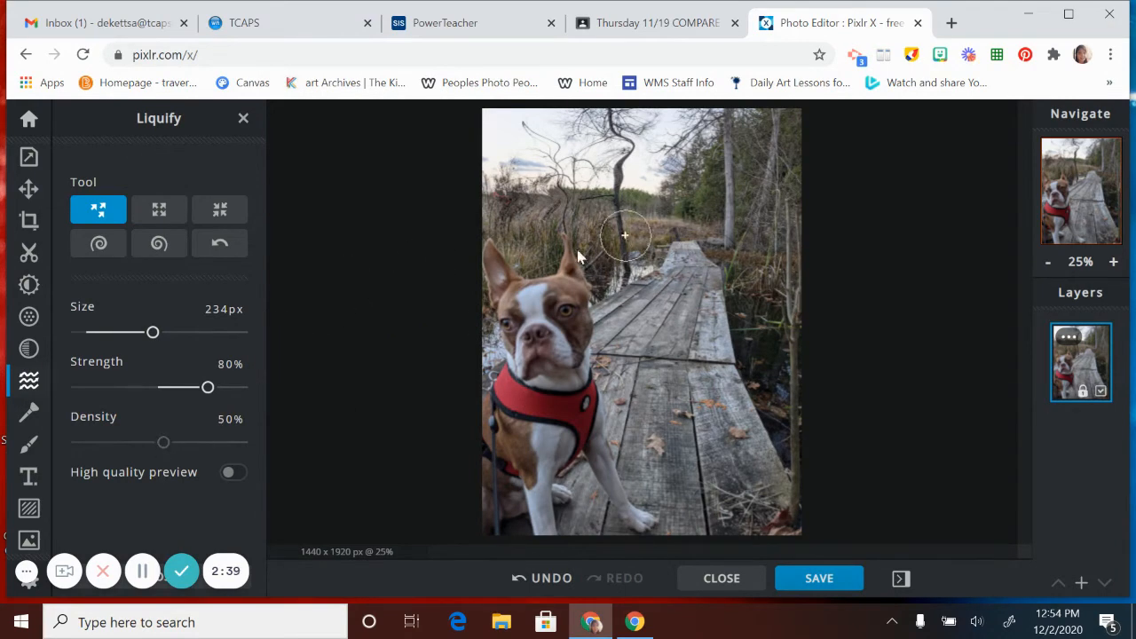
{"action": "left_click_drag", "start_coordinate": [169, 453], "coordinate": [217, 444]}
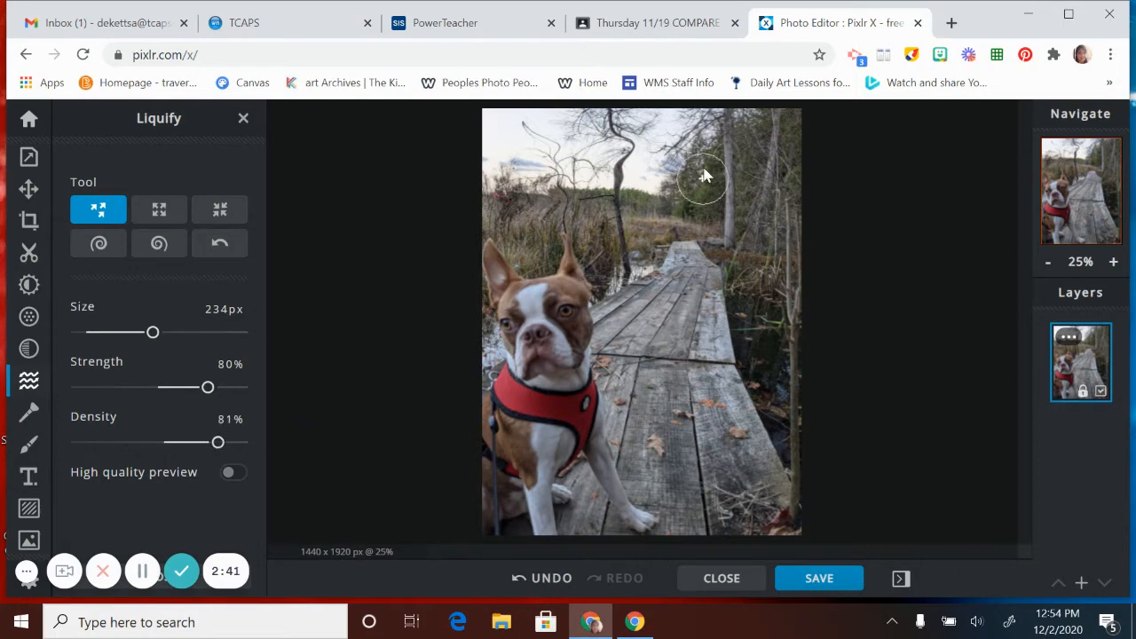
{"action": "mouse_move", "coordinate": [719, 160]}
{"action": "left_mouse_down"}
{"action": "mouse_move", "coordinate": [682, 193]}
{"action": "mouse_move", "coordinate": [599, 182]}
{"action": "mouse_move", "coordinate": [628, 144]}
{"action": "mouse_move", "coordinate": [603, 145]}
{"action": "mouse_move", "coordinate": [629, 193]}
{"action": "mouse_move", "coordinate": [754, 191]}
{"action": "mouse_move", "coordinate": [752, 233]}
{"action": "mouse_move", "coordinate": [763, 229]}
{"action": "mouse_move", "coordinate": [775, 212]}
{"action": "mouse_move", "coordinate": [768, 177]}
{"action": "mouse_move", "coordinate": [740, 161]}
{"action": "mouse_move", "coordinate": [688, 165]}
{"action": "mouse_move", "coordinate": [657, 209]}
{"action": "left_mouse_up"}
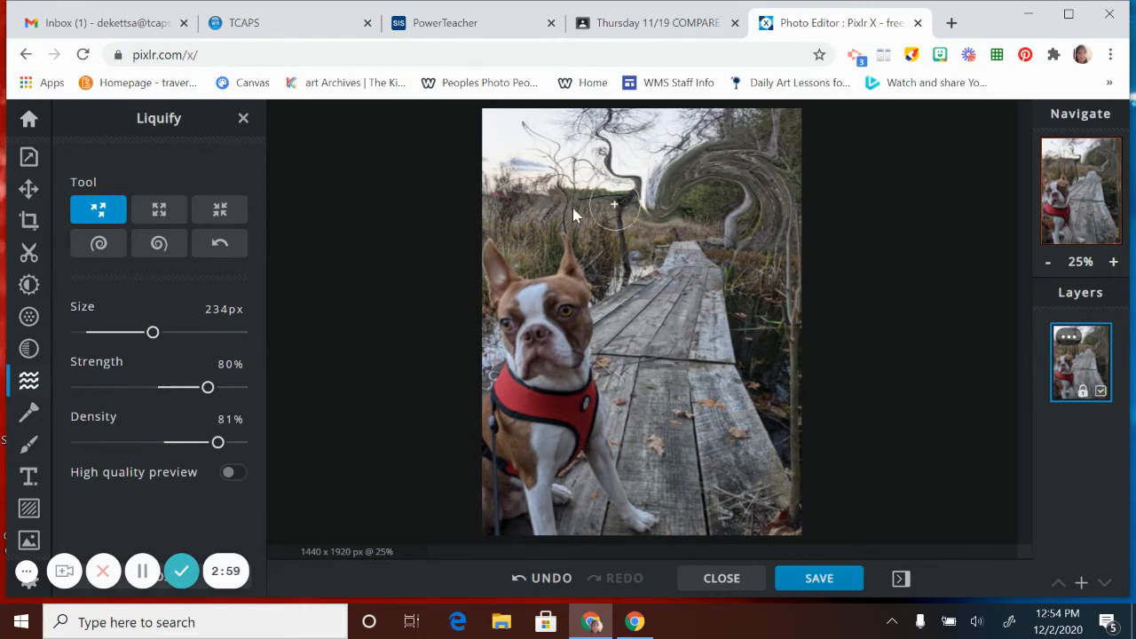
Bulge the background trees and grass behind the dog using the Liquify Enlarge tool with a size of 266 px.
{"action": "left_click", "coordinate": [220, 246]}
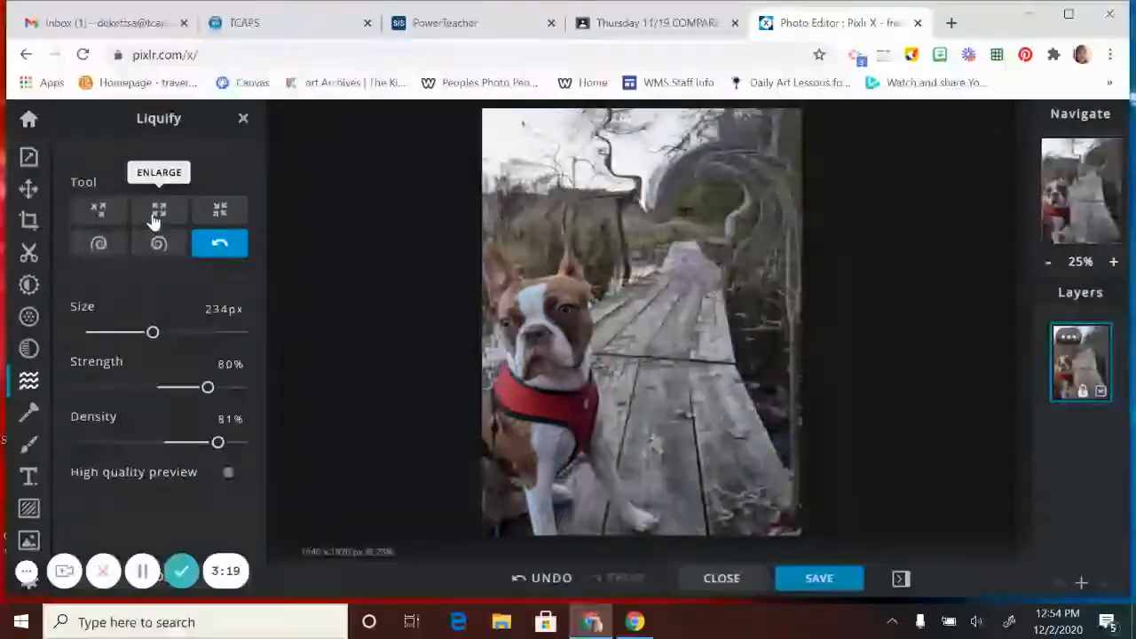
{"action": "left_click", "coordinate": [152, 220]}
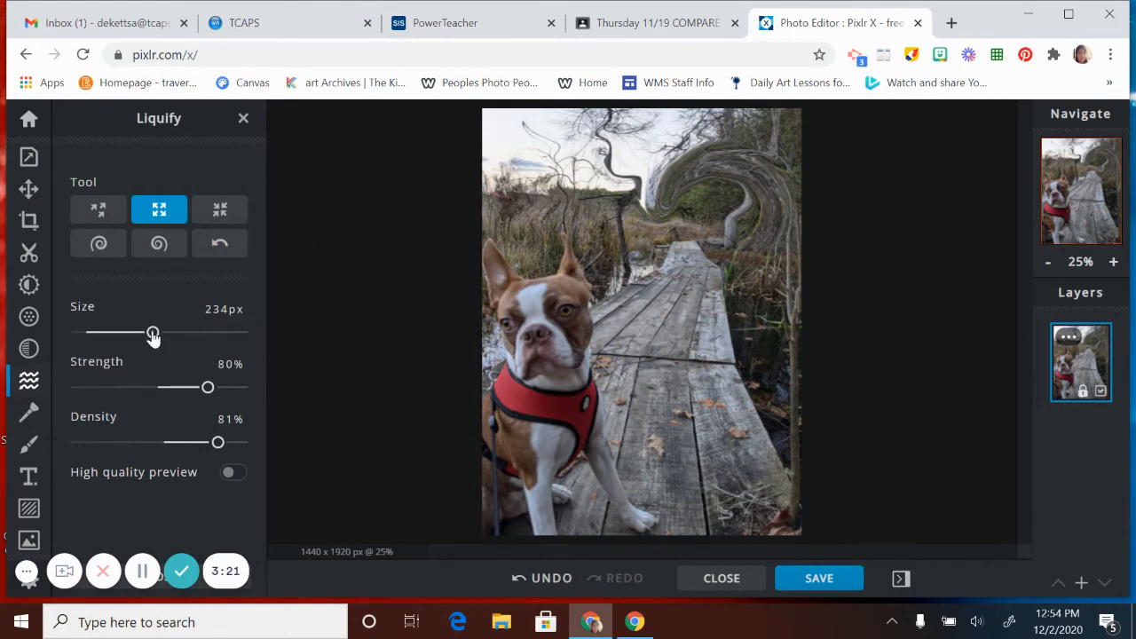
{"action": "left_click_drag", "start_coordinate": [153, 334], "coordinate": [163, 334]}
{"action": "mouse_move", "coordinate": [521, 197]}
{"action": "left_mouse_down"}
{"action": "mouse_move", "coordinate": [589, 194]}
{"action": "mouse_move", "coordinate": [601, 169]}
{"action": "mouse_move", "coordinate": [654, 220]}
{"action": "left_mouse_up"}
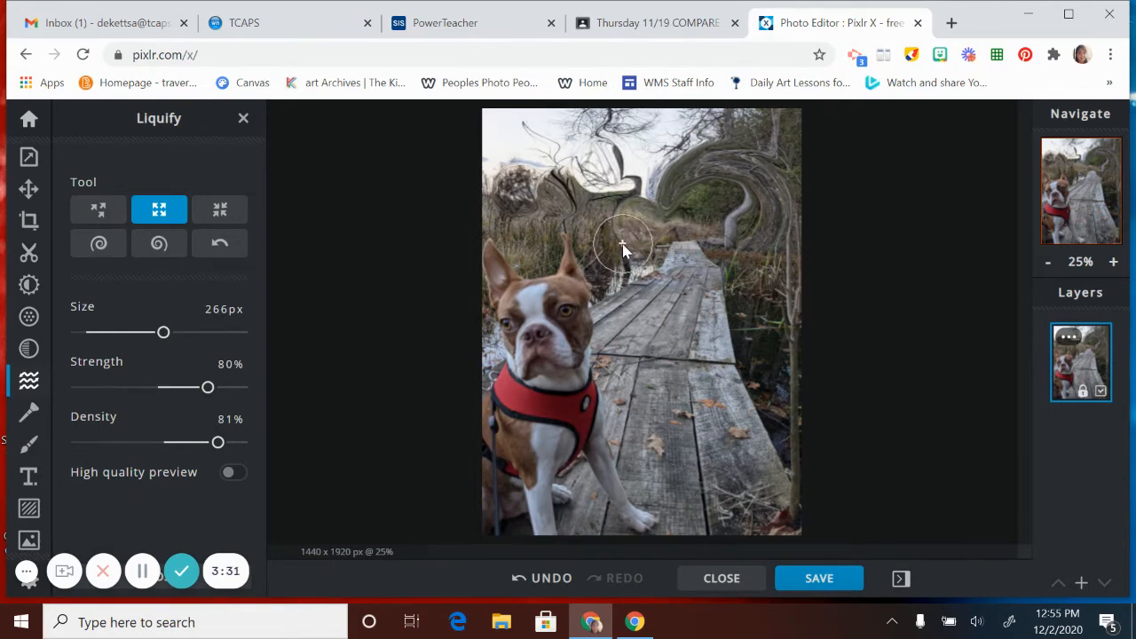
{"action": "mouse_move", "coordinate": [622, 249]}
{"action": "left_mouse_down"}
{"action": "mouse_move", "coordinate": [774, 296]}
{"action": "mouse_move", "coordinate": [757, 341]}
{"action": "mouse_move", "coordinate": [766, 361]}
{"action": "mouse_move", "coordinate": [744, 237]}
{"action": "mouse_move", "coordinate": [710, 213]}
{"action": "mouse_move", "coordinate": [657, 253]}
{"action": "mouse_move", "coordinate": [644, 247]}
{"action": "mouse_move", "coordinate": [641, 175]}
{"action": "left_mouse_up"}
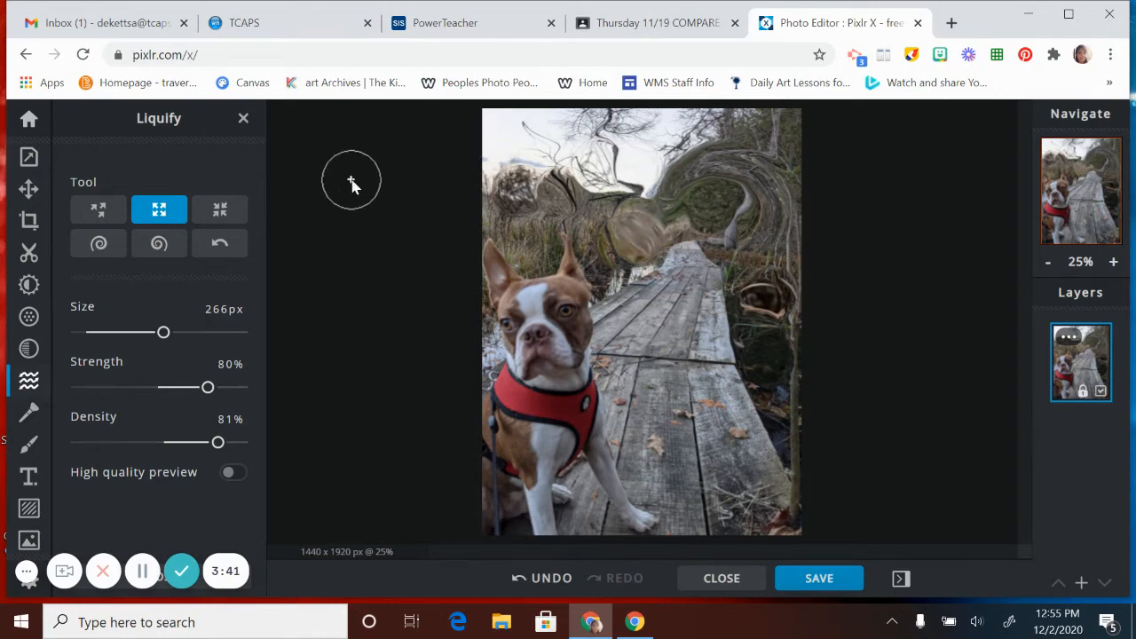
Pinch the background trees above the far end of the boardwalk and behind the dog using the Liquify shrink tool.
{"action": "left_click", "coordinate": [218, 222]}
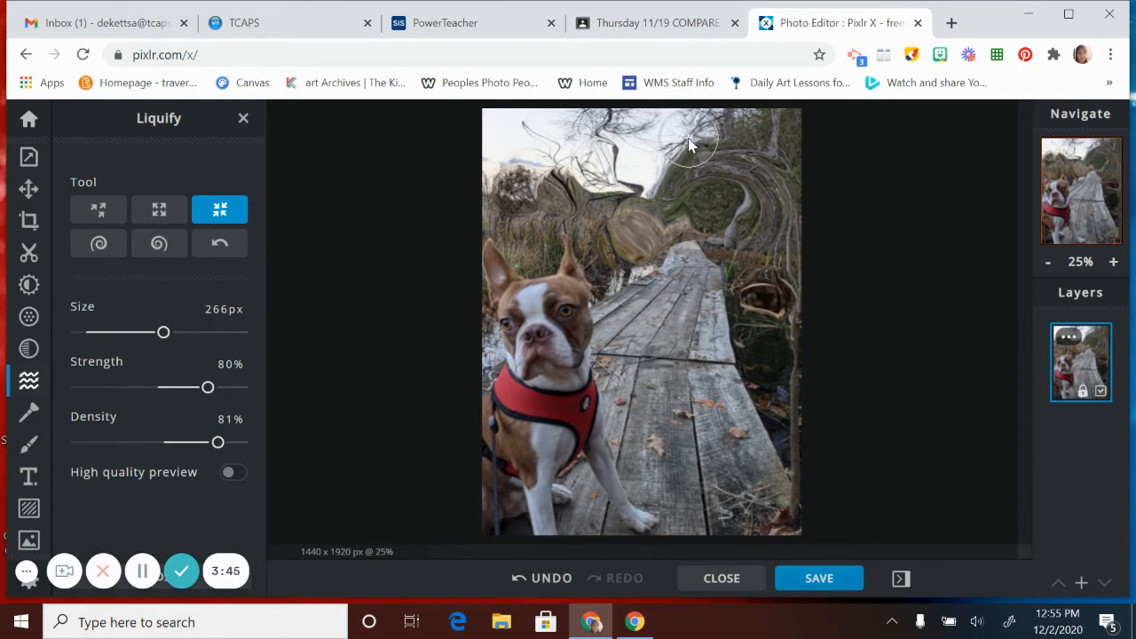
{"action": "mouse_move", "coordinate": [635, 162]}
{"action": "left_mouse_down"}
{"action": "mouse_move", "coordinate": [625, 224]}
{"action": "mouse_move", "coordinate": [651, 225]}
{"action": "mouse_move", "coordinate": [548, 215]}
{"action": "left_mouse_up"}
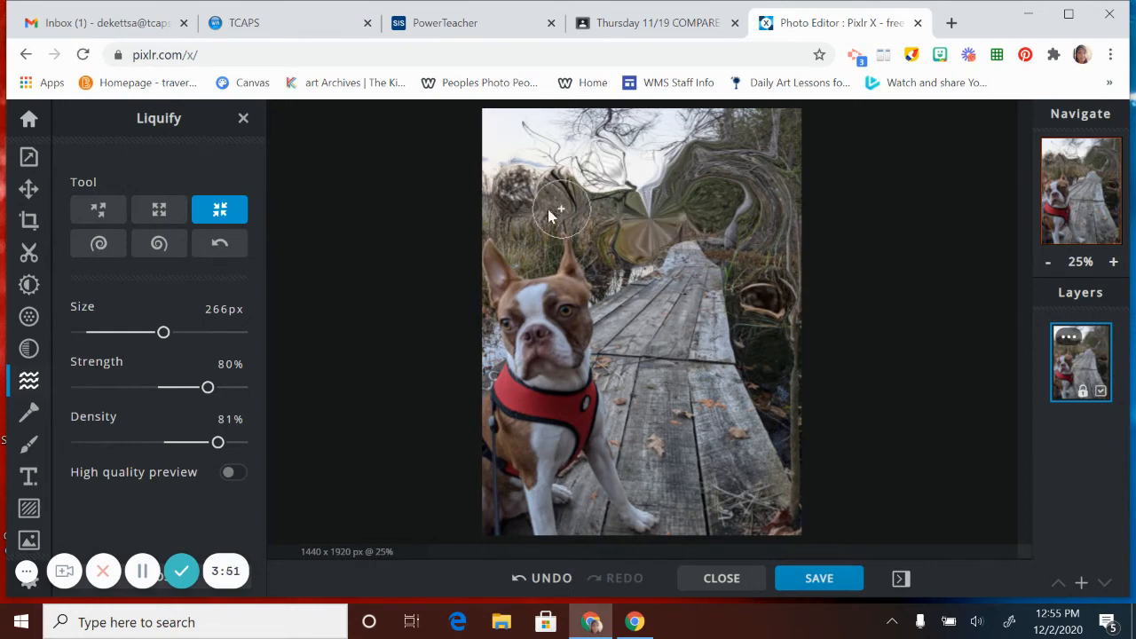
{"action": "mouse_move", "coordinate": [620, 196]}
{"action": "left_mouse_down"}
{"action": "mouse_move", "coordinate": [581, 189]}
{"action": "mouse_move", "coordinate": [607, 180]}
{"action": "mouse_move", "coordinate": [544, 163]}
{"action": "mouse_move", "coordinate": [504, 171]}
{"action": "left_mouse_up"}
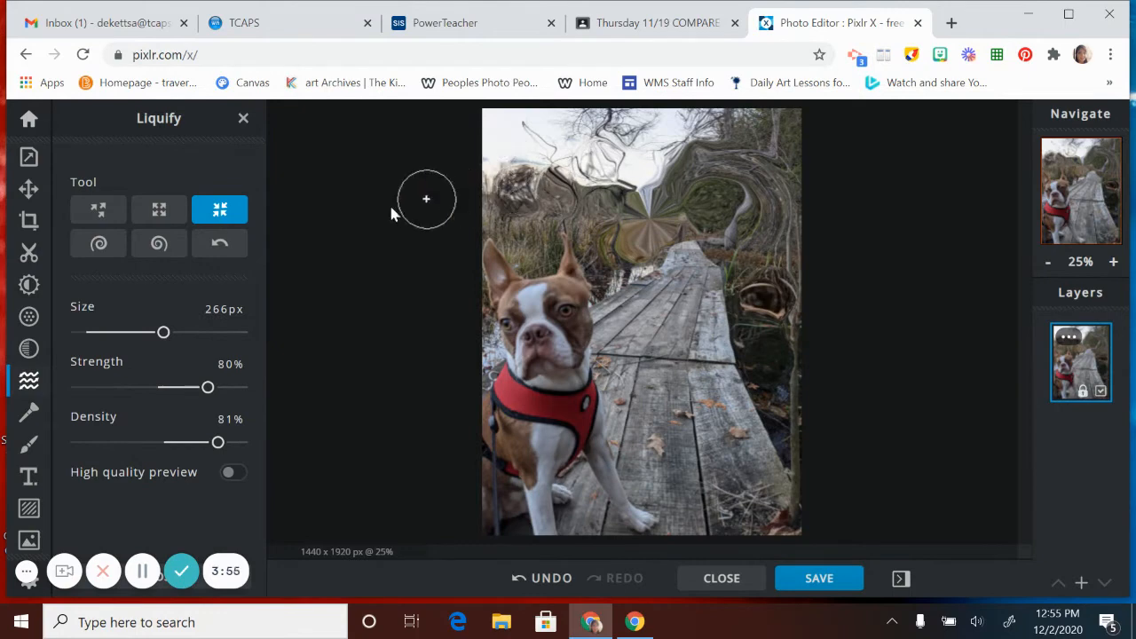
Swirl the vegetation along the boardwalk's right side and the upper-left trees using the first Liquify swirl tool.
{"action": "left_click", "coordinate": [98, 244]}
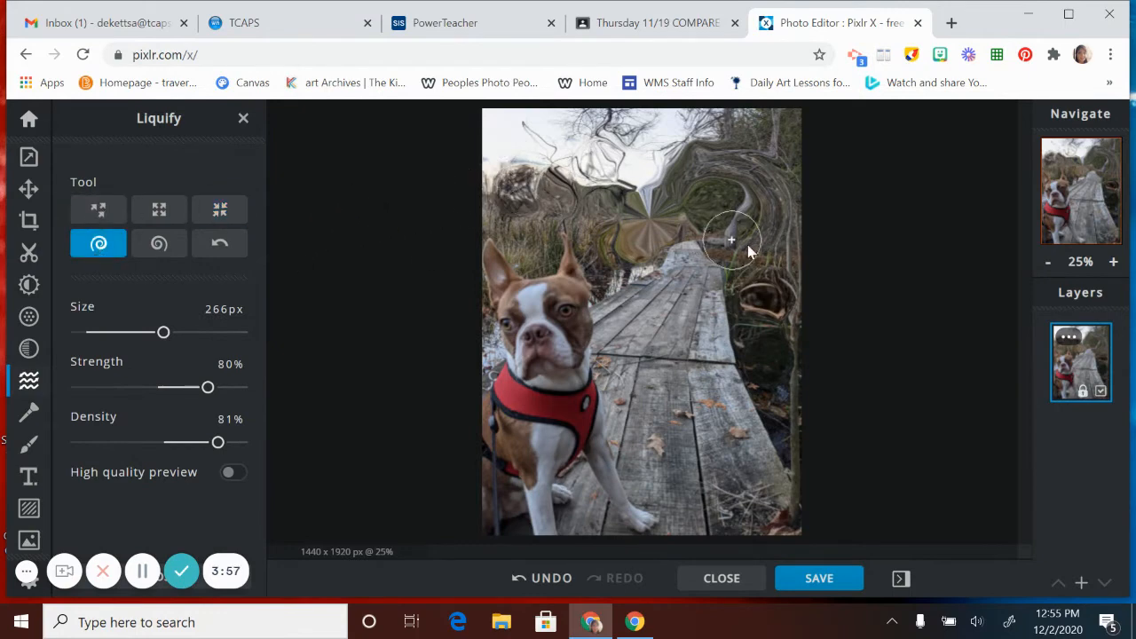
{"action": "mouse_move", "coordinate": [751, 248]}
{"action": "left_mouse_down"}
{"action": "mouse_move", "coordinate": [724, 173]}
{"action": "mouse_move", "coordinate": [768, 256]}
{"action": "mouse_move", "coordinate": [769, 346]}
{"action": "left_mouse_up"}
{"action": "left_click_drag", "start_coordinate": [785, 395], "coordinate": [794, 401]}
{"action": "left_click_drag", "start_coordinate": [569, 160], "coordinate": [541, 167]}
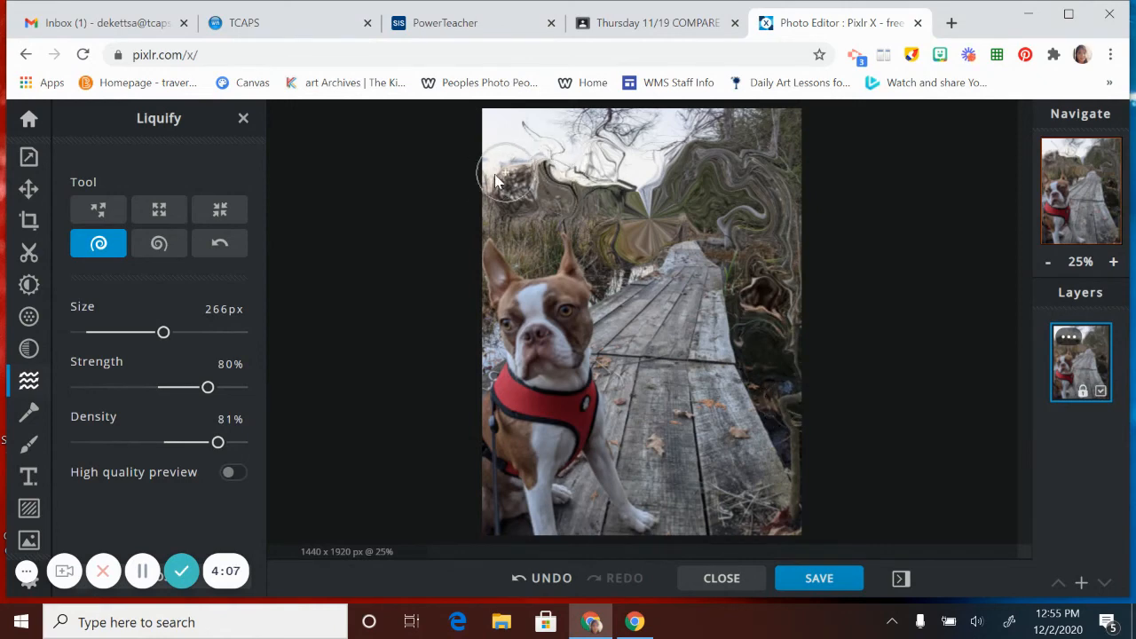
Swirl the treeline, sky and right-hand bank in the opposite direction using the second Liquify swirl tool.
{"action": "left_click", "coordinate": [159, 243]}
{"action": "left_click_drag", "start_coordinate": [575, 207], "coordinate": [576, 169]}
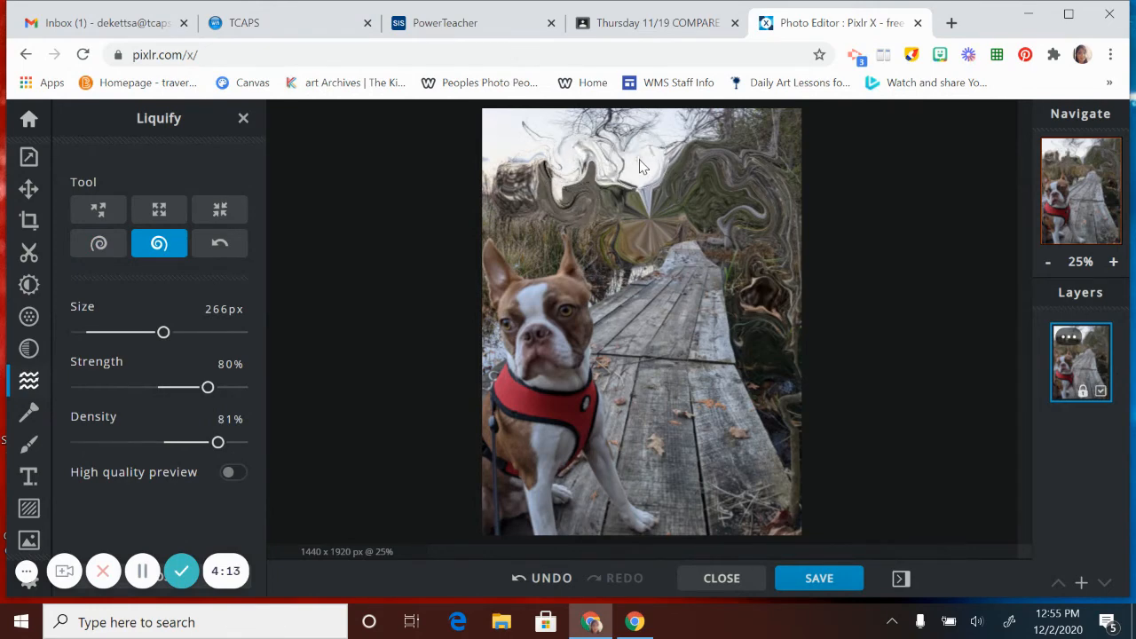
{"action": "mouse_move", "coordinate": [683, 182]}
{"action": "left_mouse_down"}
{"action": "mouse_move", "coordinate": [682, 209]}
{"action": "mouse_move", "coordinate": [655, 174]}
{"action": "mouse_move", "coordinate": [601, 171]}
{"action": "mouse_move", "coordinate": [616, 226]}
{"action": "mouse_move", "coordinate": [596, 183]}
{"action": "mouse_move", "coordinate": [550, 173]}
{"action": "left_mouse_up"}
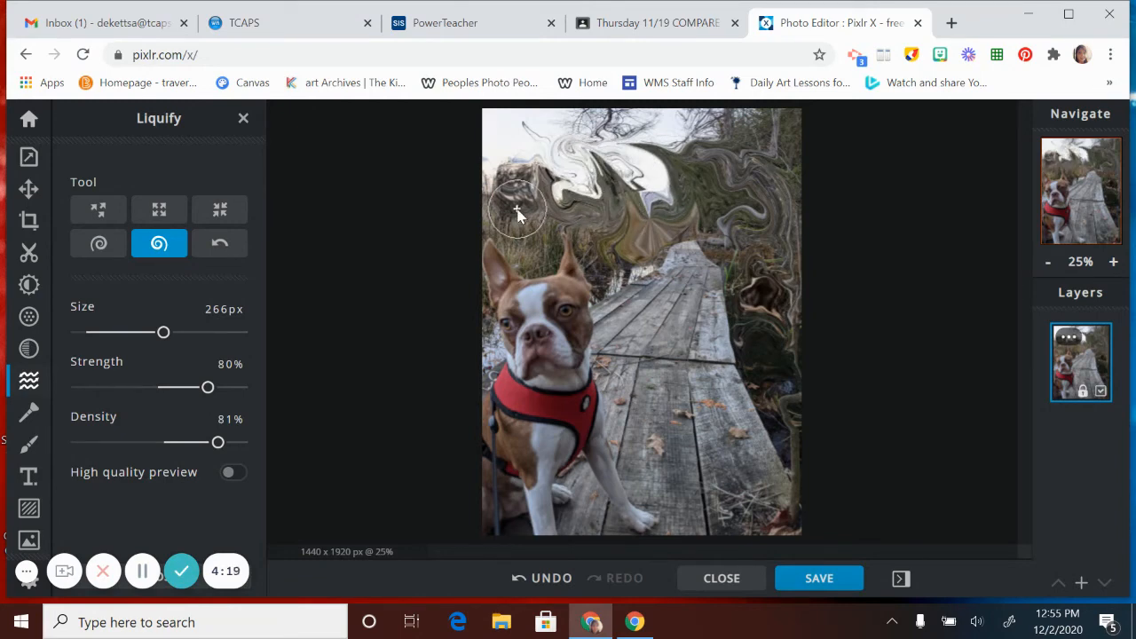
{"action": "mouse_move", "coordinate": [519, 215]}
{"action": "left_mouse_down"}
{"action": "mouse_move", "coordinate": [544, 167]}
{"action": "mouse_move", "coordinate": [564, 163]}
{"action": "left_mouse_up"}
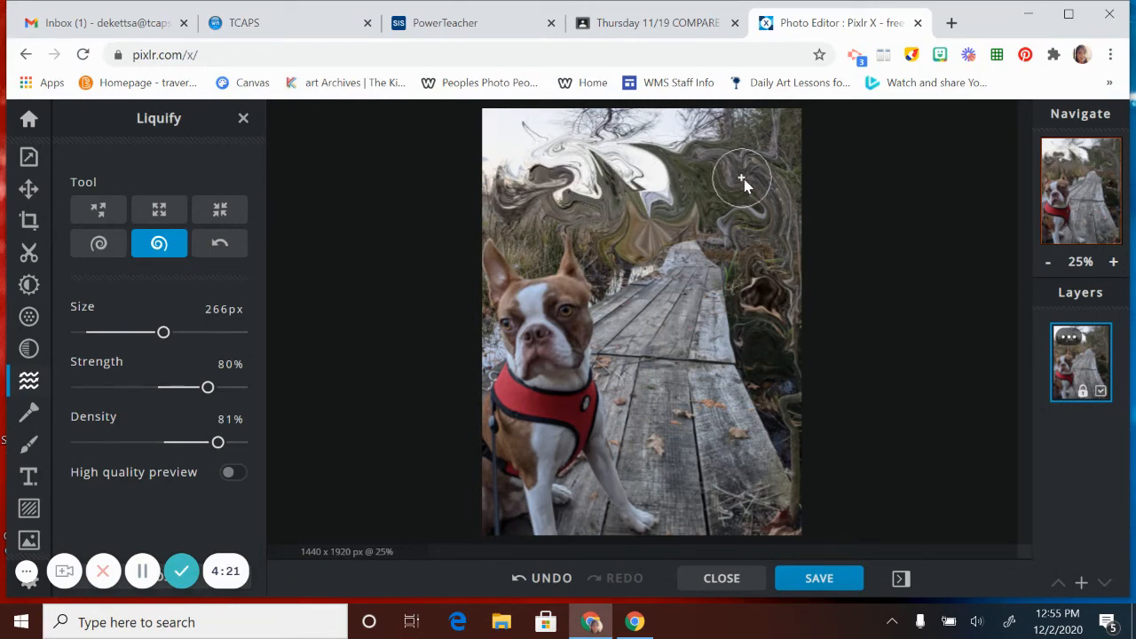
{"action": "mouse_move", "coordinate": [744, 182]}
{"action": "left_mouse_down"}
{"action": "mouse_move", "coordinate": [727, 144]}
{"action": "mouse_move", "coordinate": [668, 145]}
{"action": "mouse_move", "coordinate": [625, 235]}
{"action": "mouse_move", "coordinate": [611, 191]}
{"action": "mouse_move", "coordinate": [585, 169]}
{"action": "mouse_move", "coordinate": [526, 183]}
{"action": "mouse_move", "coordinate": [529, 229]}
{"action": "mouse_move", "coordinate": [528, 155]}
{"action": "left_mouse_up"}
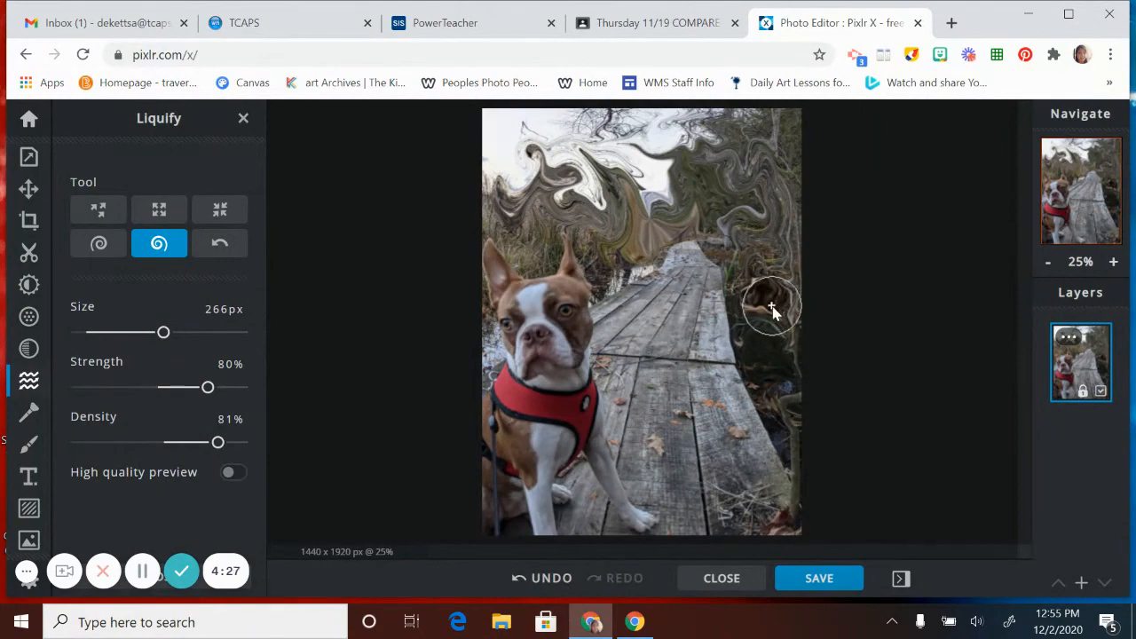
{"action": "mouse_move", "coordinate": [771, 309]}
{"action": "left_mouse_down"}
{"action": "mouse_move", "coordinate": [765, 215]}
{"action": "mouse_move", "coordinate": [774, 352]}
{"action": "mouse_move", "coordinate": [766, 207]}
{"action": "mouse_move", "coordinate": [731, 172]}
{"action": "mouse_move", "coordinate": [677, 190]}
{"action": "mouse_move", "coordinate": [634, 145]}
{"action": "mouse_move", "coordinate": [608, 183]}
{"action": "mouse_move", "coordinate": [572, 180]}
{"action": "mouse_move", "coordinate": [550, 156]}
{"action": "left_mouse_up"}
{"action": "mouse_move", "coordinate": [512, 211]}
{"action": "left_mouse_down"}
{"action": "mouse_move", "coordinate": [498, 164]}
{"action": "mouse_move", "coordinate": [519, 133]}
{"action": "mouse_move", "coordinate": [568, 160]}
{"action": "left_mouse_up"}
Push the swirled treeline and the bank right of the boardwalk upward into long waves using the Liquify Push tool.
{"action": "left_click", "coordinate": [112, 207]}
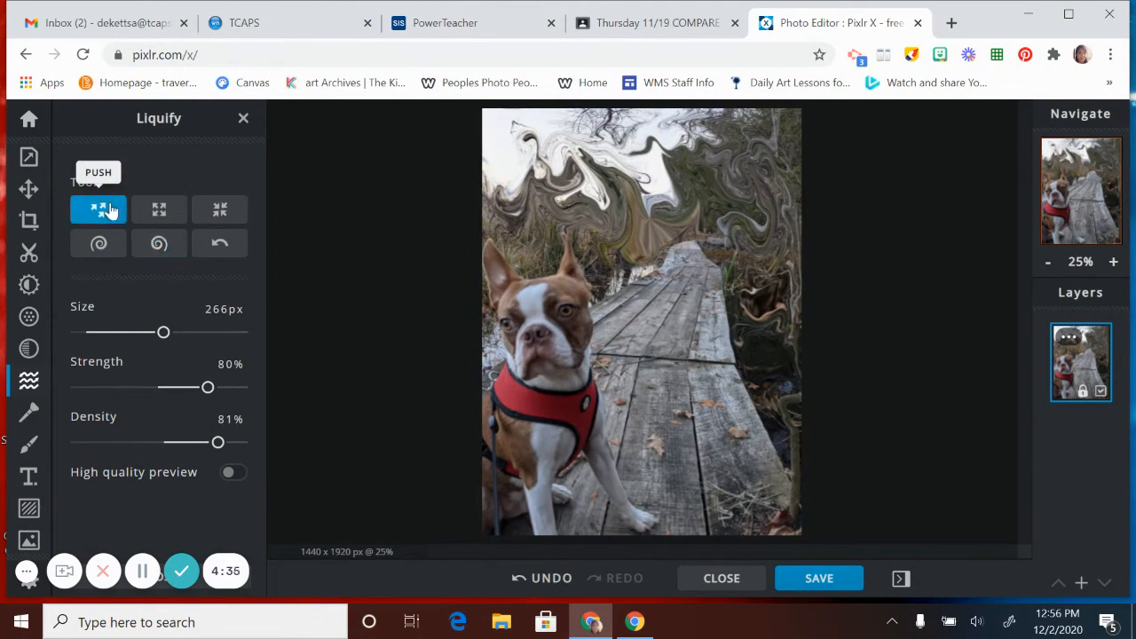
{"action": "mouse_move", "coordinate": [642, 181]}
{"action": "left_mouse_down"}
{"action": "mouse_move", "coordinate": [619, 137]}
{"action": "mouse_move", "coordinate": [535, 200]}
{"action": "mouse_move", "coordinate": [537, 133]}
{"action": "left_mouse_up"}
{"action": "mouse_move", "coordinate": [505, 171]}
{"action": "left_mouse_down"}
{"action": "mouse_move", "coordinate": [591, 211]}
{"action": "mouse_move", "coordinate": [580, 151]}
{"action": "mouse_move", "coordinate": [585, 190]}
{"action": "mouse_move", "coordinate": [582, 169]}
{"action": "mouse_move", "coordinate": [631, 171]}
{"action": "mouse_move", "coordinate": [675, 154]}
{"action": "mouse_move", "coordinate": [634, 126]}
{"action": "left_mouse_up"}
{"action": "left_click_drag", "start_coordinate": [777, 348], "coordinate": [766, 304]}
{"action": "left_click_drag", "start_coordinate": [795, 422], "coordinate": [782, 302]}
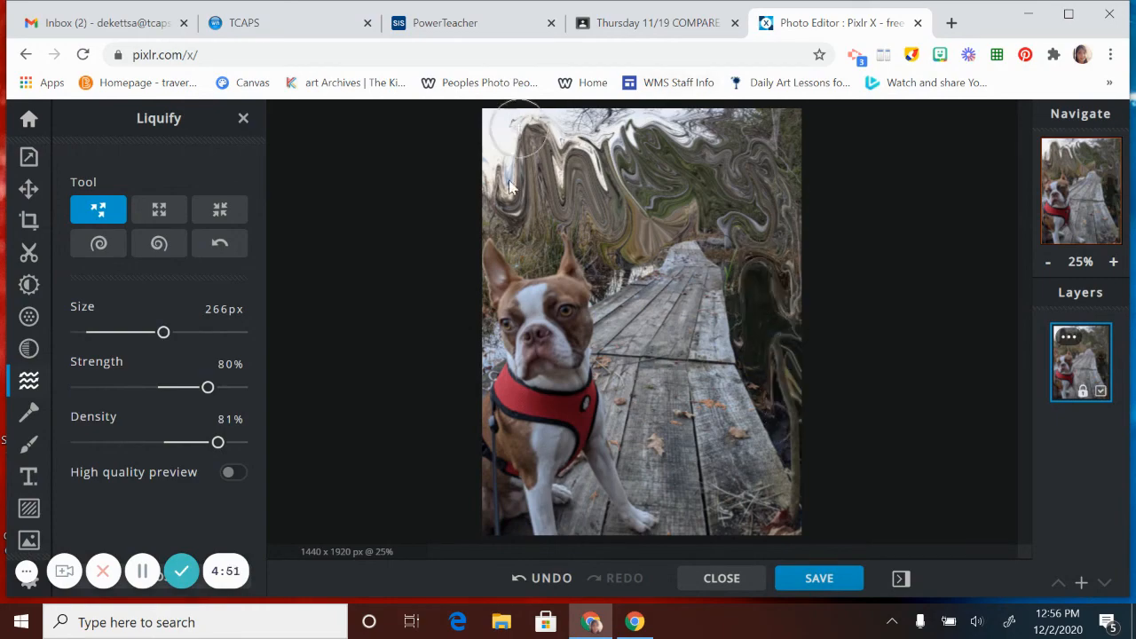
Download the edited photo as a high-quality JPG named mogwaihike_liquify and dismiss the browser's download bar.
{"action": "left_click", "coordinate": [819, 578]}
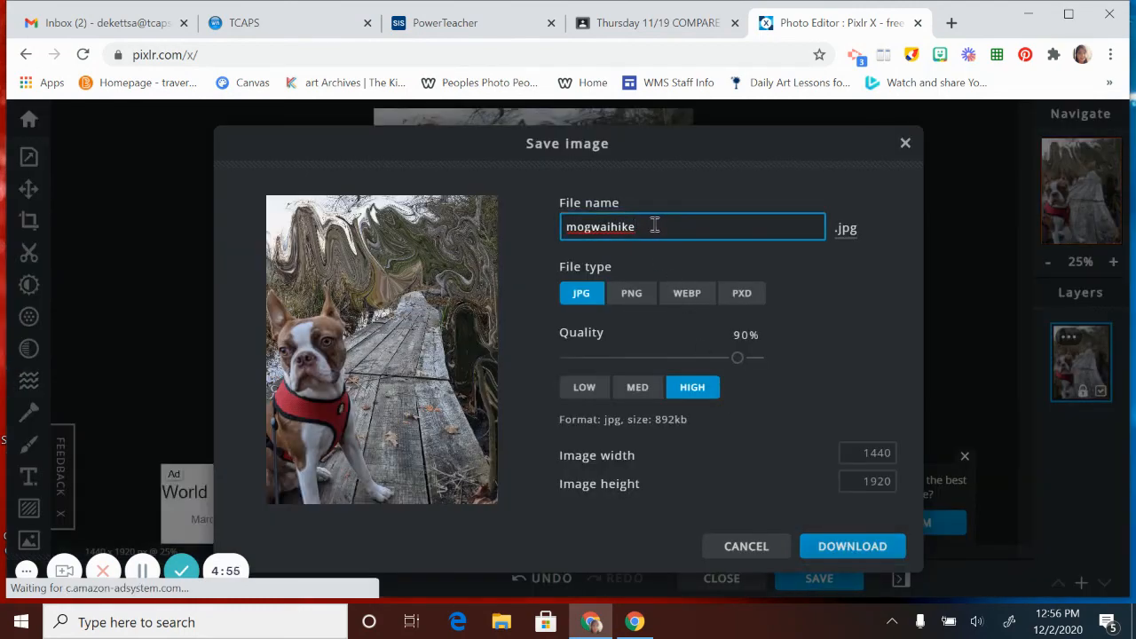
{"action": "left_click", "coordinate": [852, 546]}
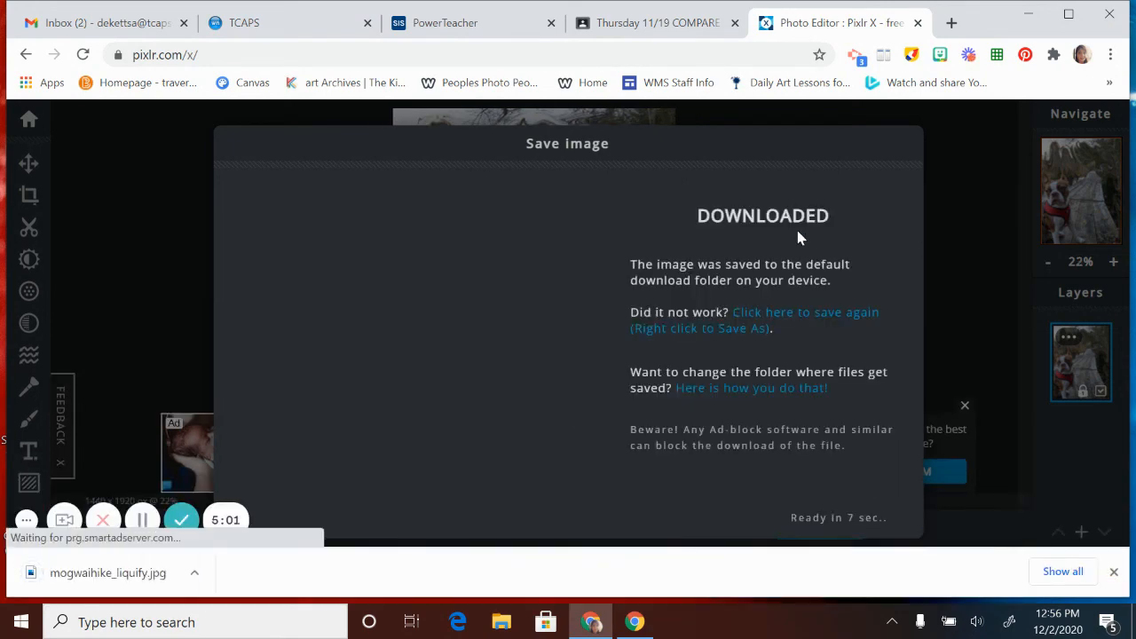
{"action": "left_click", "coordinate": [1114, 572]}
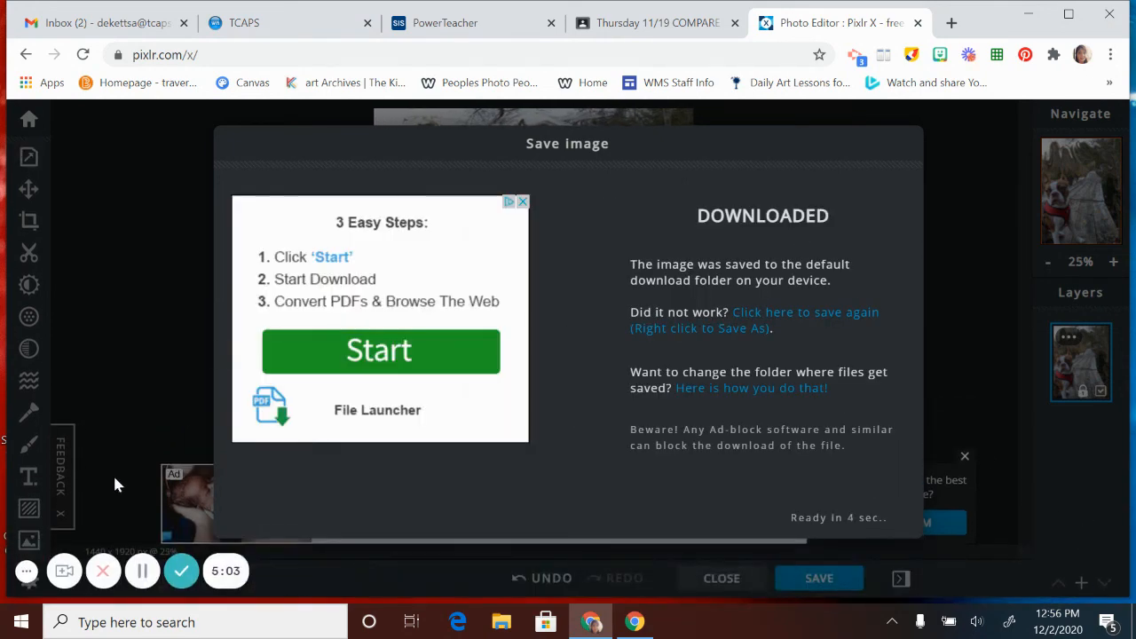